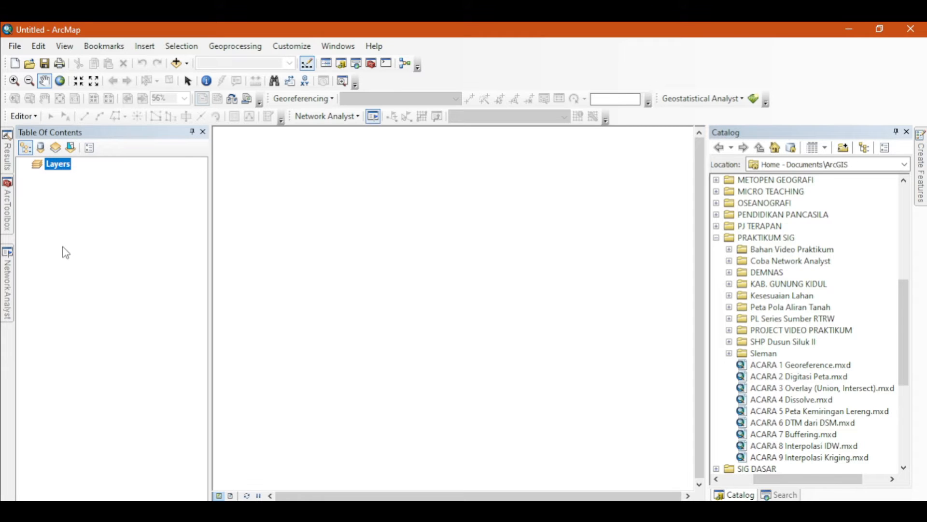
- Set the data frame's coordinate system to a WGS 1984 UTM Southern Hemisphere projected zone
right_click(66, 169)
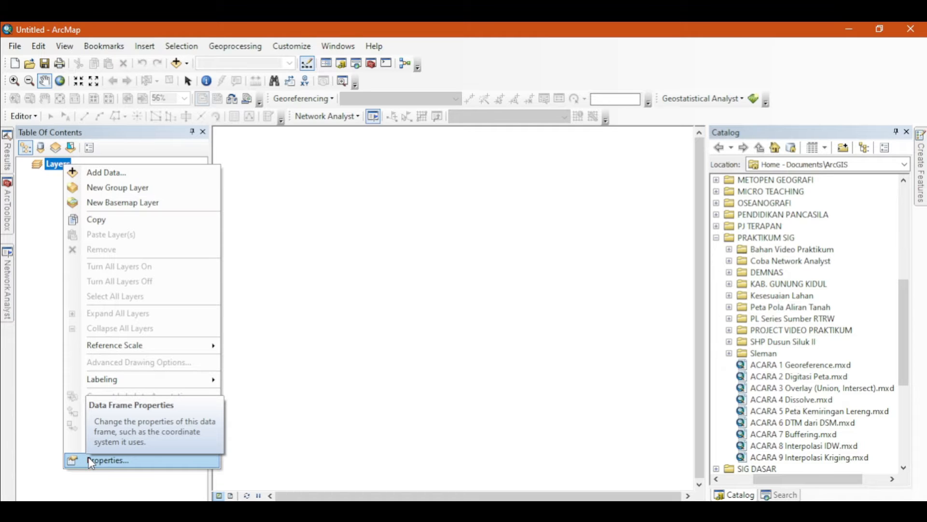
click(91, 461)
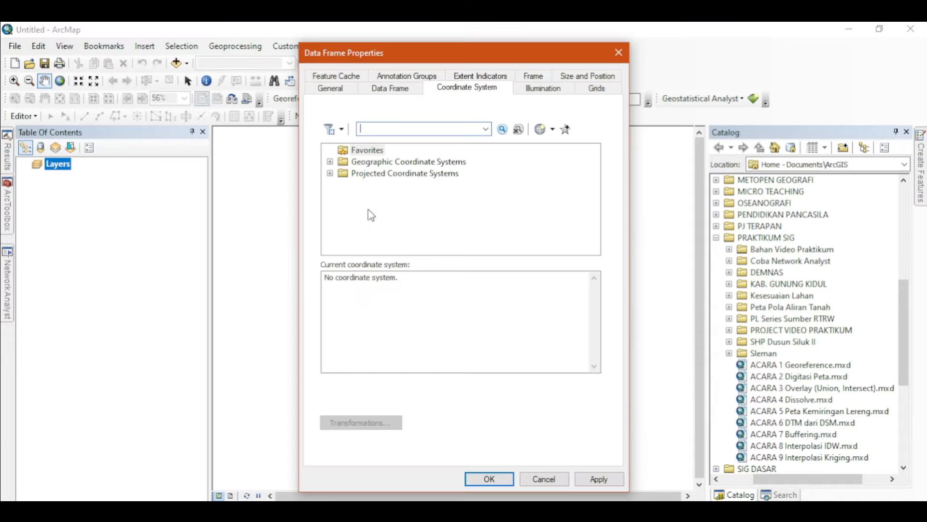
click(330, 173)
click(344, 220)
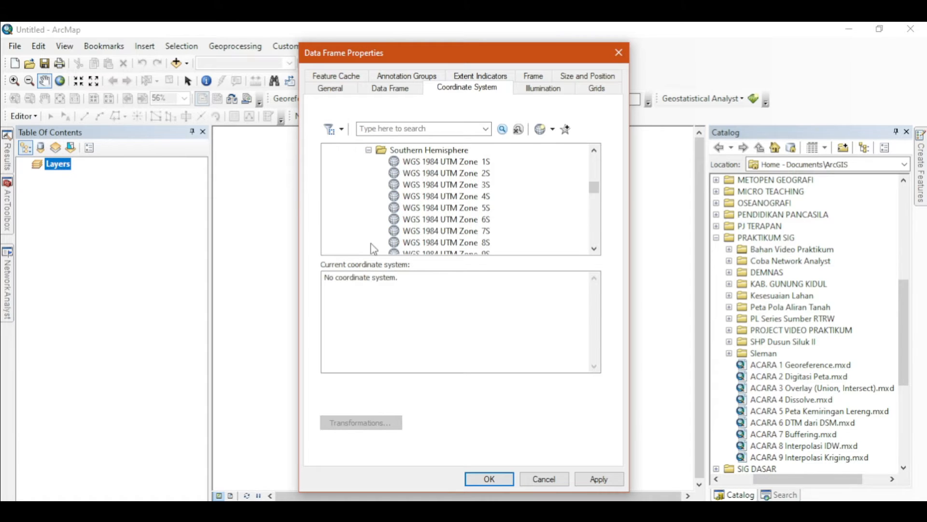
drag(598, 191, 598, 201)
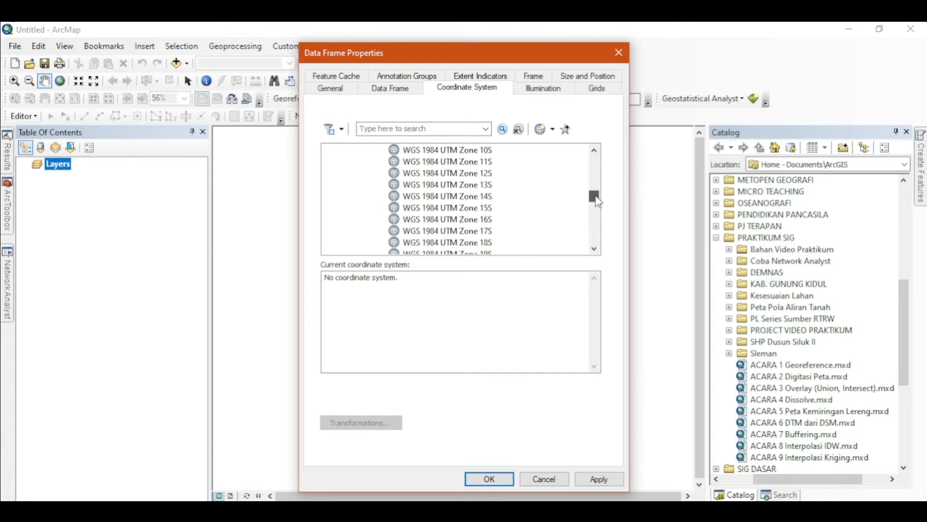
click(498, 479)
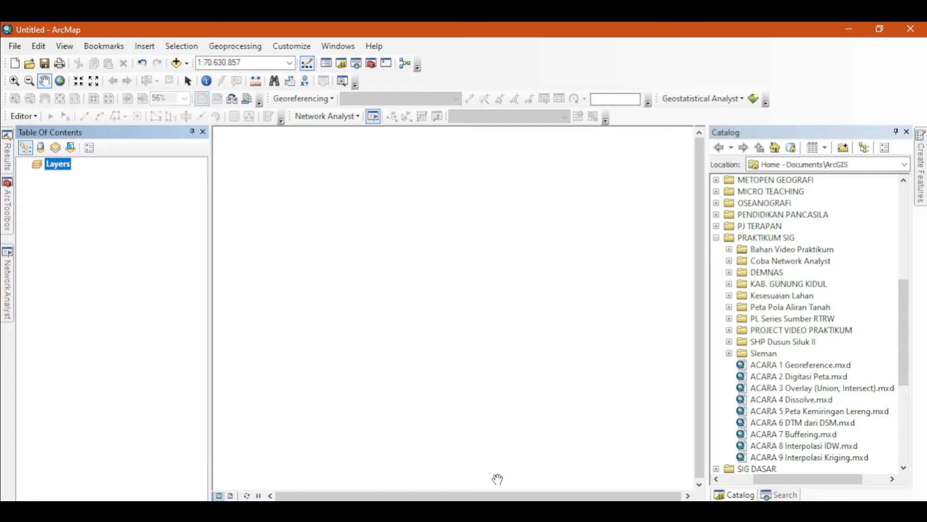
- Add the KANTORPOS_PT_25K, JALAN_LN_25K and ADMINISTRASIDESA_AR_25K shapefiles from the KAB. GUNUNG KIDUL folder to the map
click(176, 63)
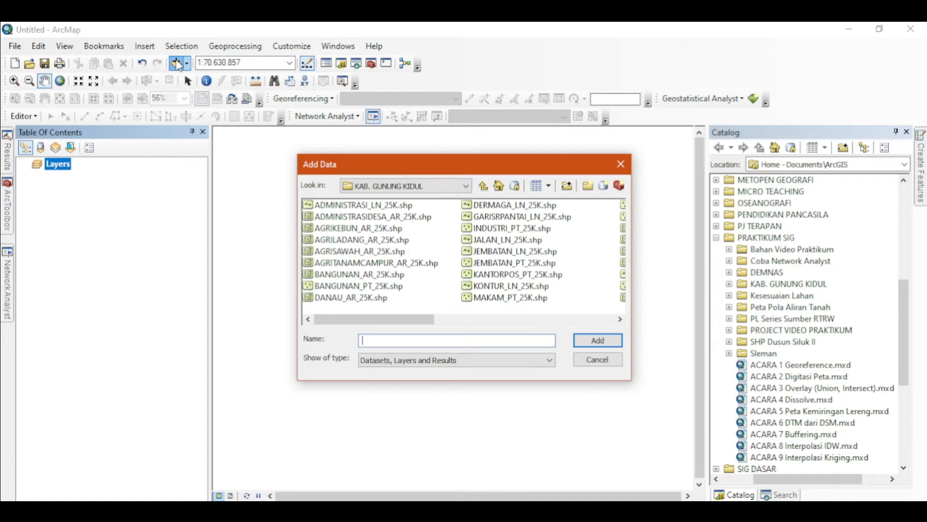
click(580, 339)
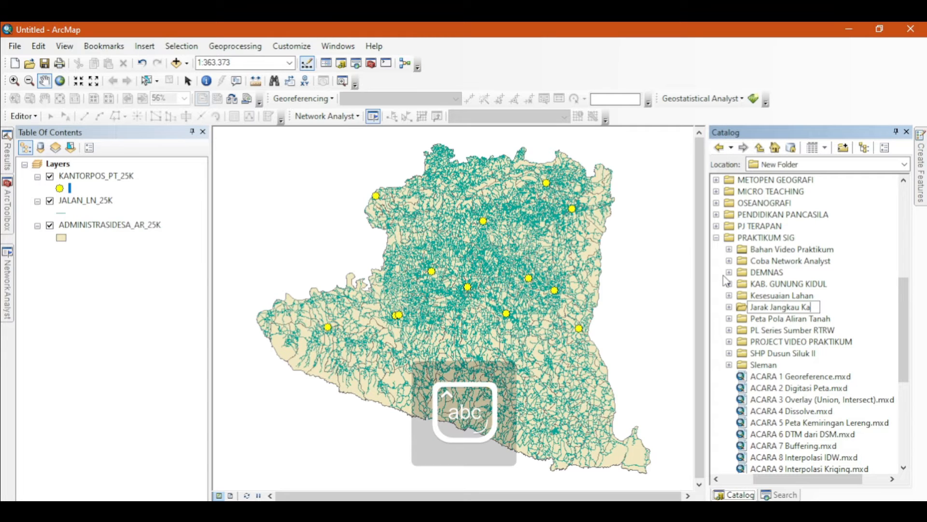
- Name the new catalog folder under PRAKTIKUM SIG as Jarak Jangkau Kantor Pos
text(ntor)
key(Caps_Lock)
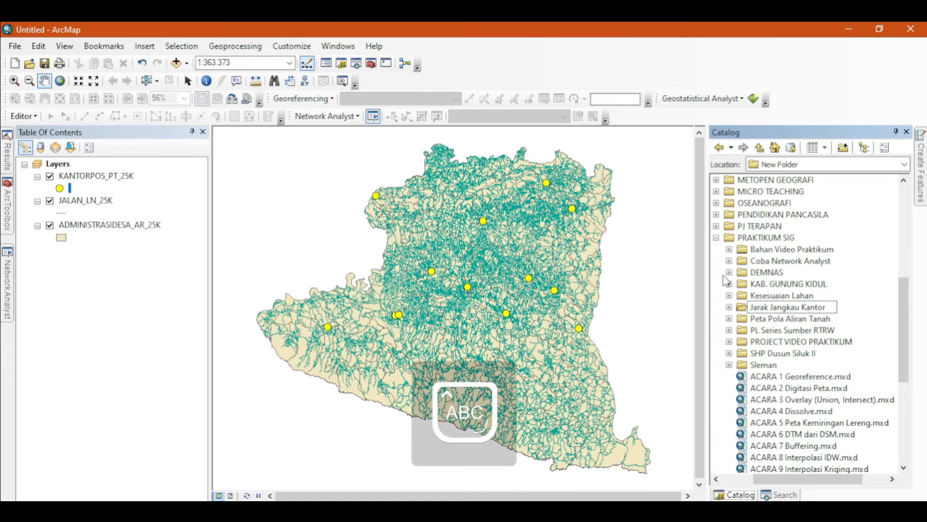
text(P)
key(Caps_Lock)
text(os)
key(Return)
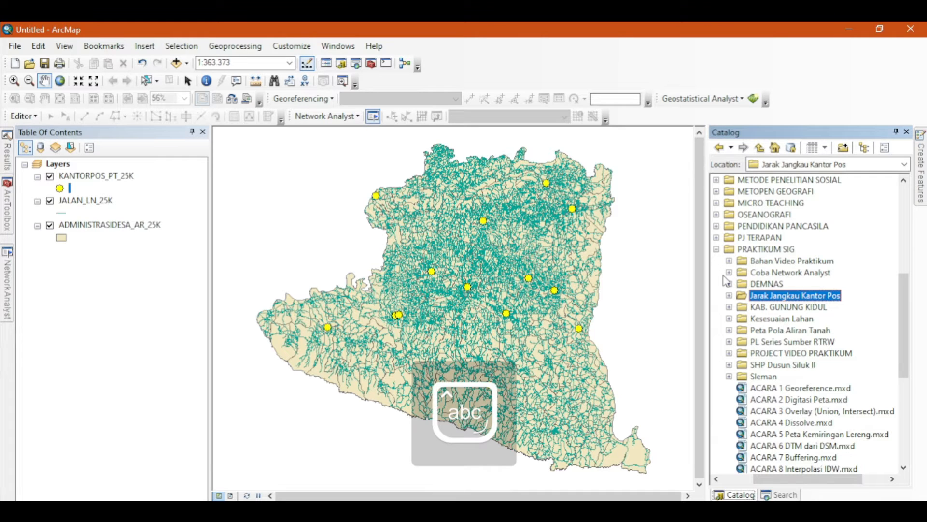
- Import JALAN_LN_25K into the Jalan_GK feature dataset of Jarak_Jangkau Geodatabase.gdb
click(729, 295)
click(798, 307)
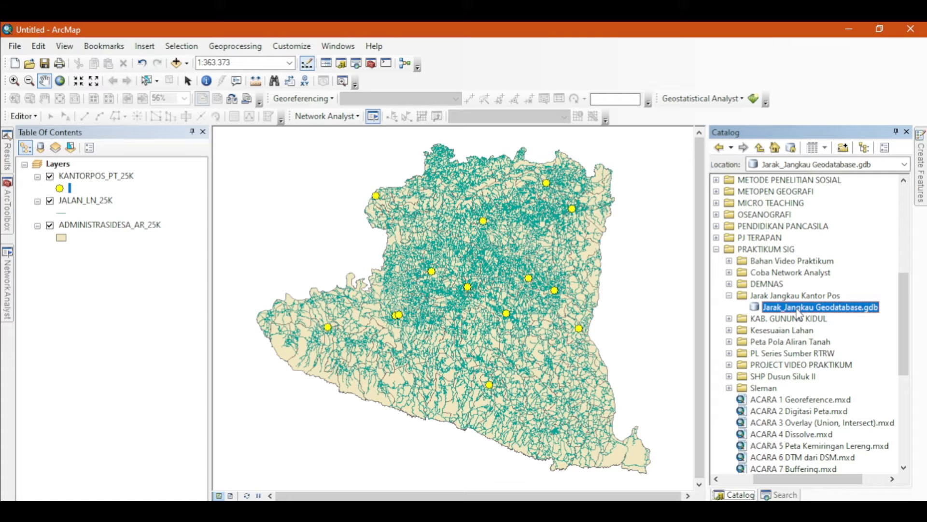
double_click(798, 309)
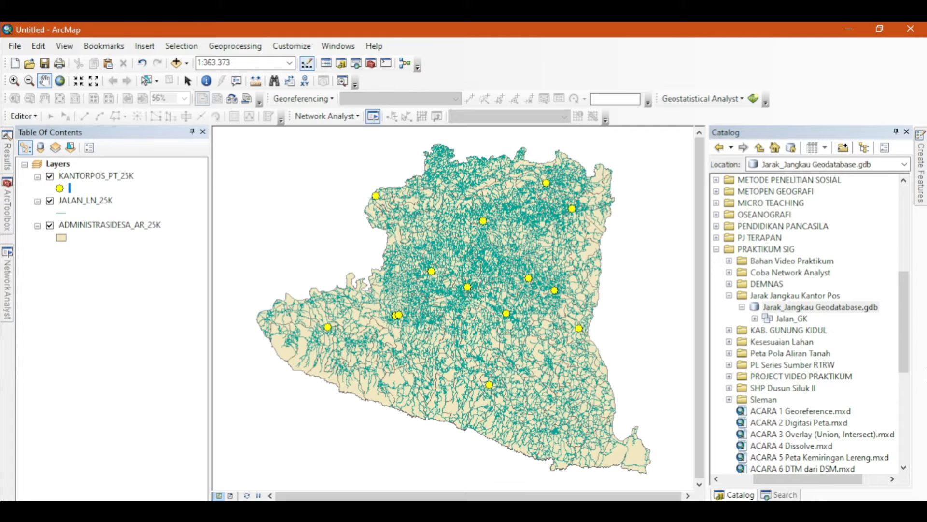
right_click(788, 321)
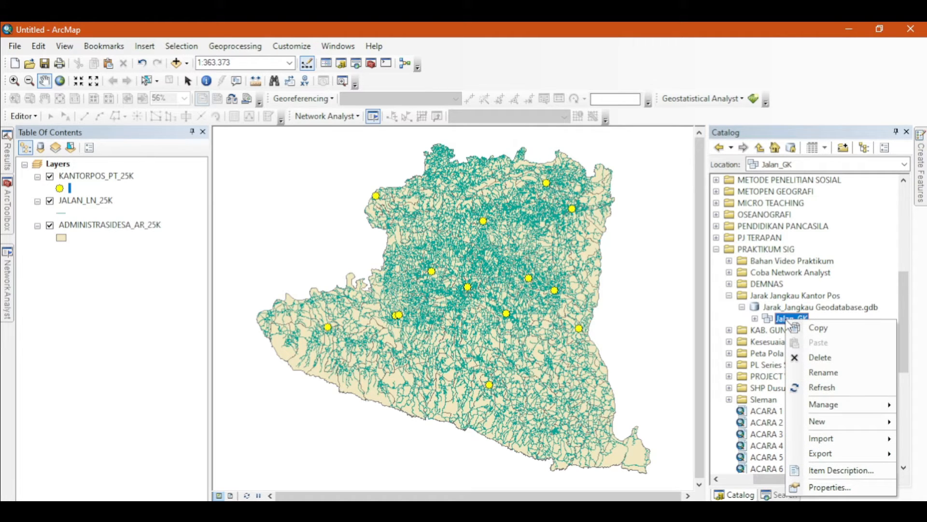
mouse_move(842, 446)
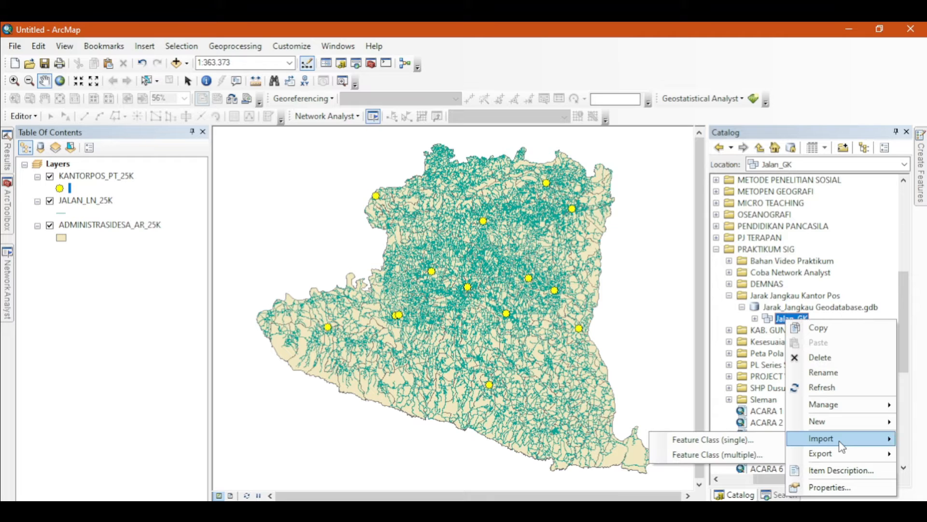
click(696, 456)
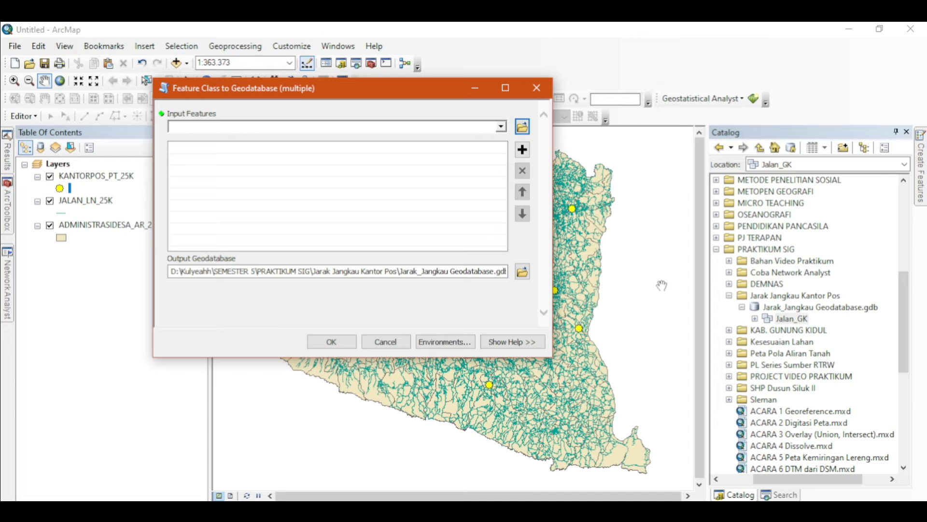
click(501, 128)
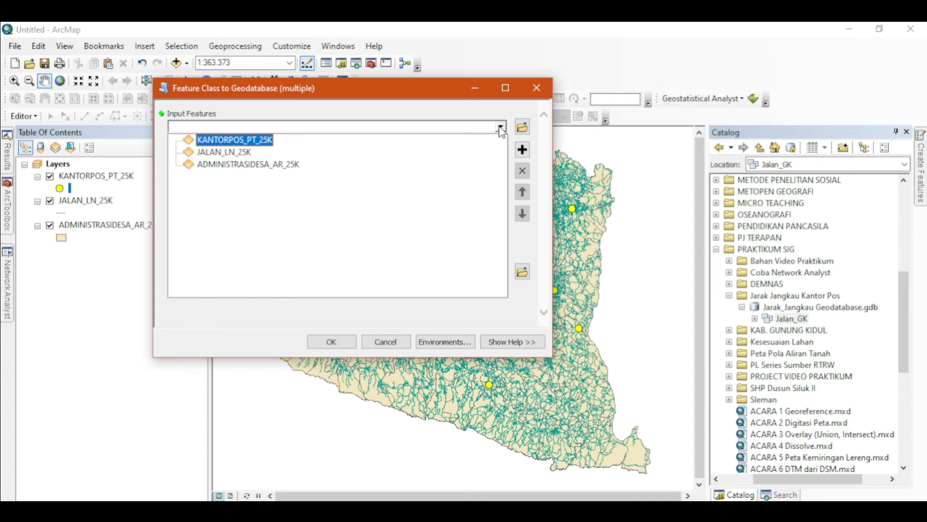
click(225, 153)
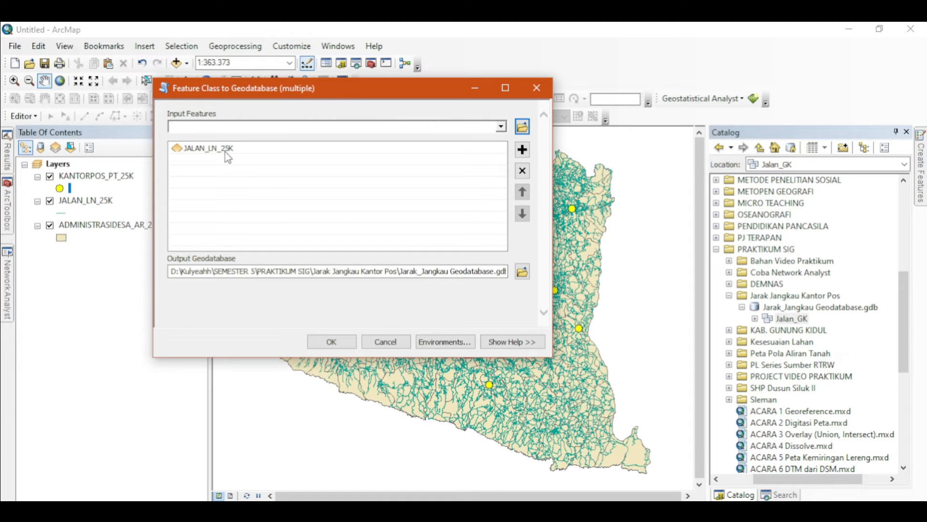
click(334, 341)
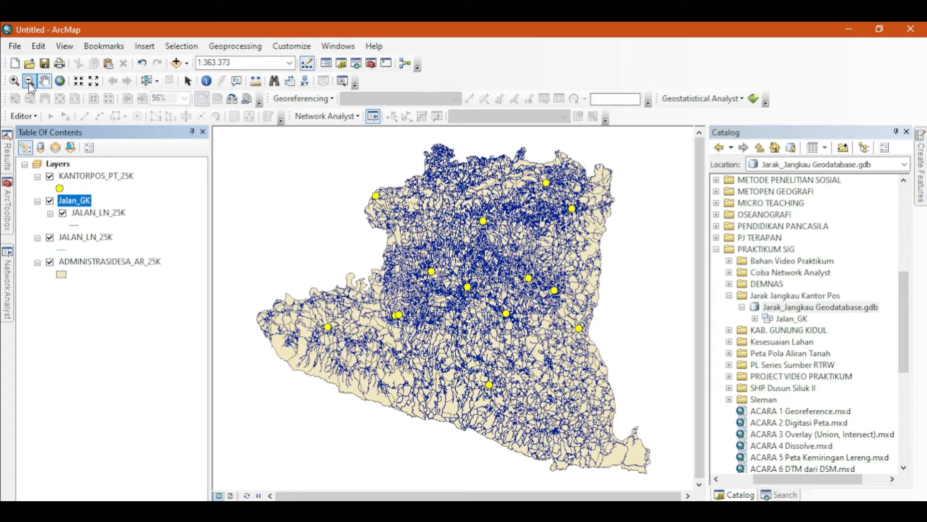
- Create and build a network dataset named Jalan_GK_ND in the Jalan_GK feature dataset with default wizard settings
click(15, 83)
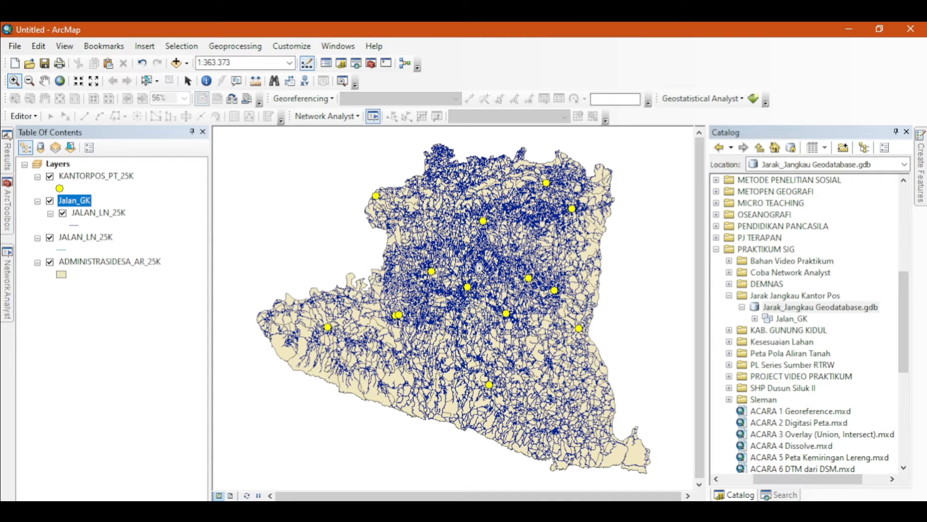
drag(479, 267, 571, 326)
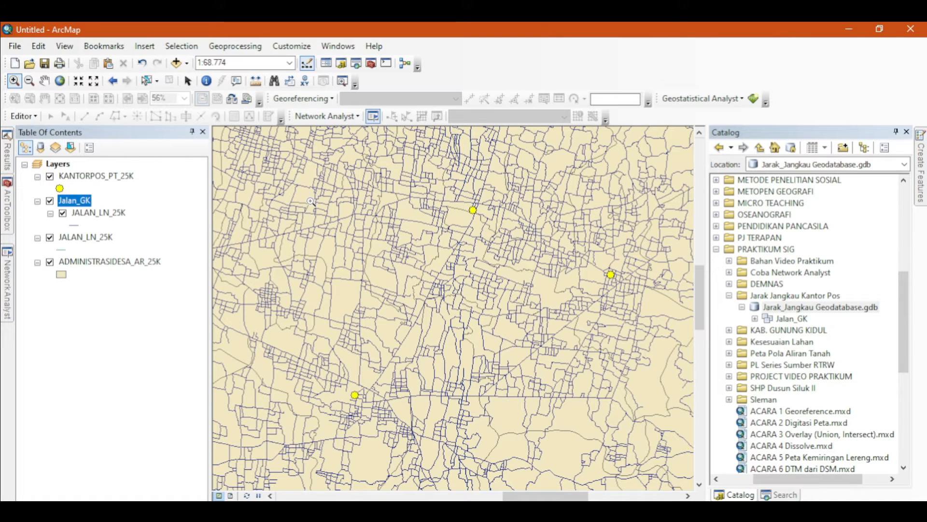
drag(379, 169, 685, 321)
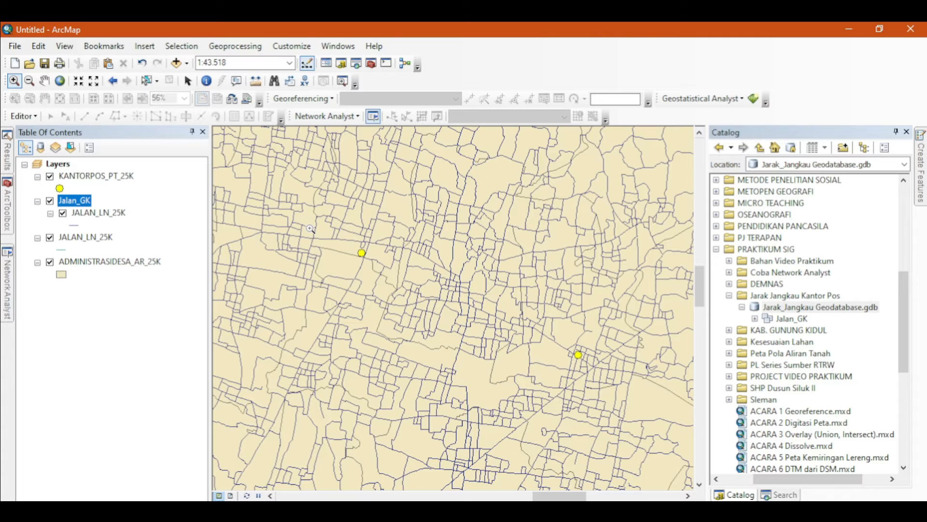
click(45, 82)
right_click(791, 318)
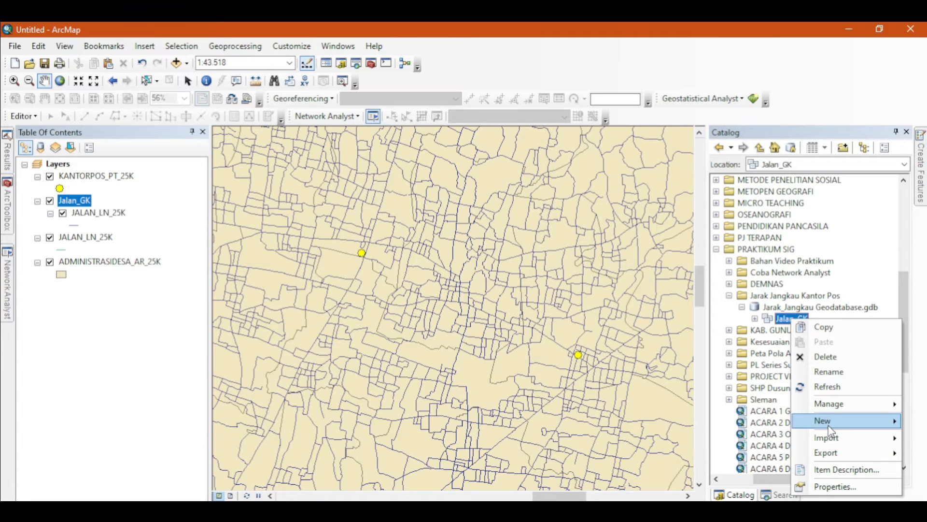
mouse_move(830, 430)
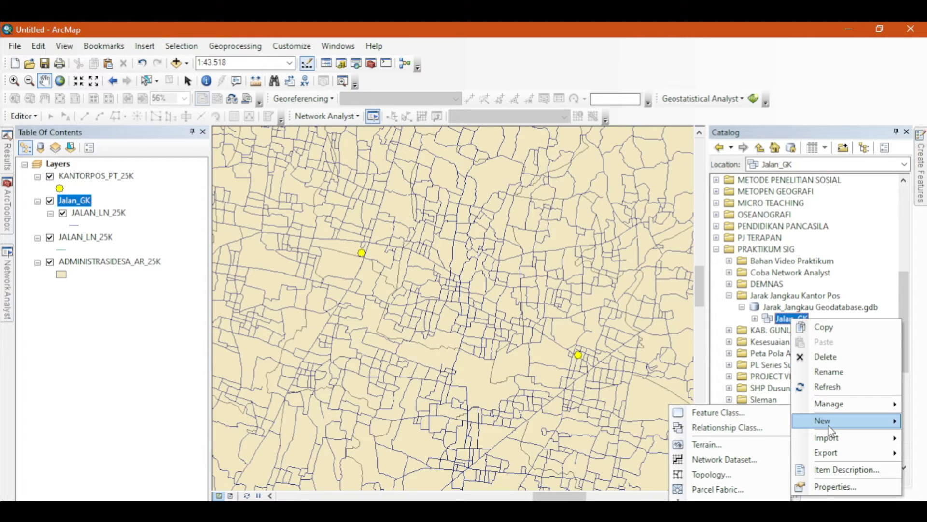
click(725, 459)
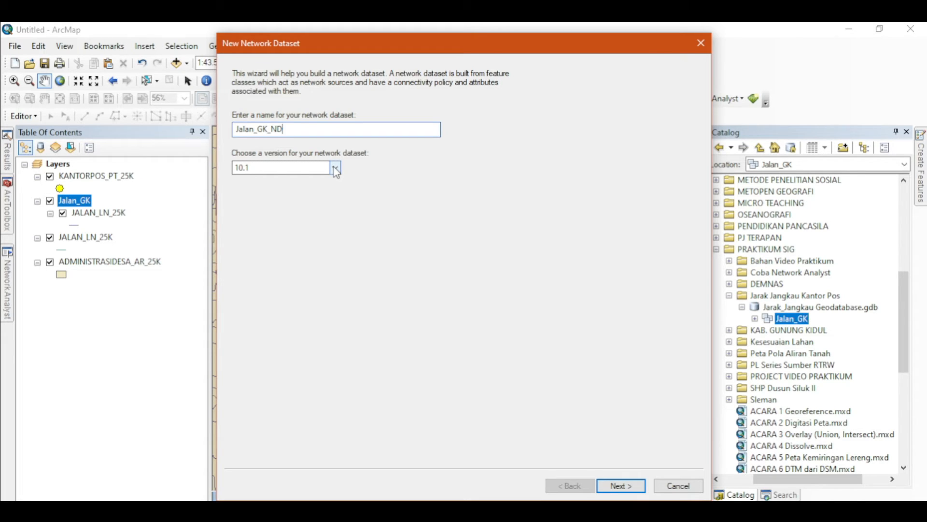
click(620, 489)
click(621, 486)
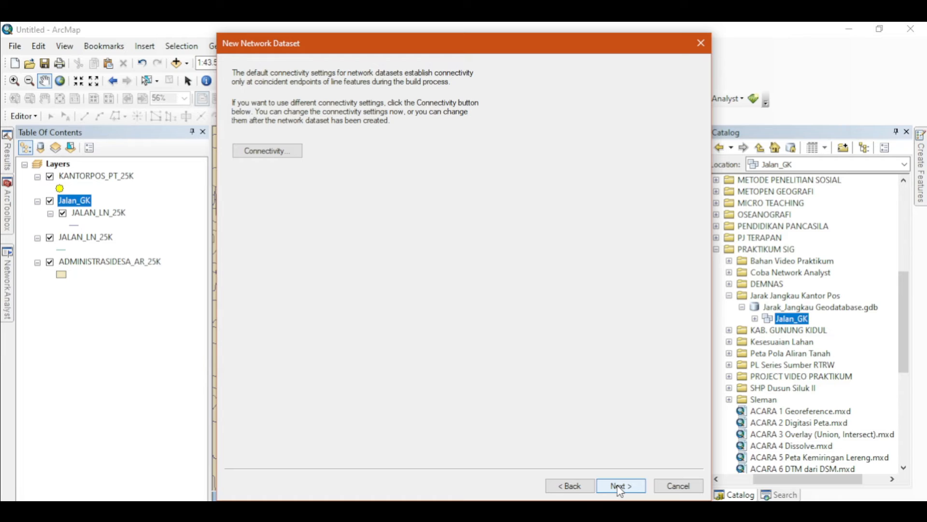
click(623, 487)
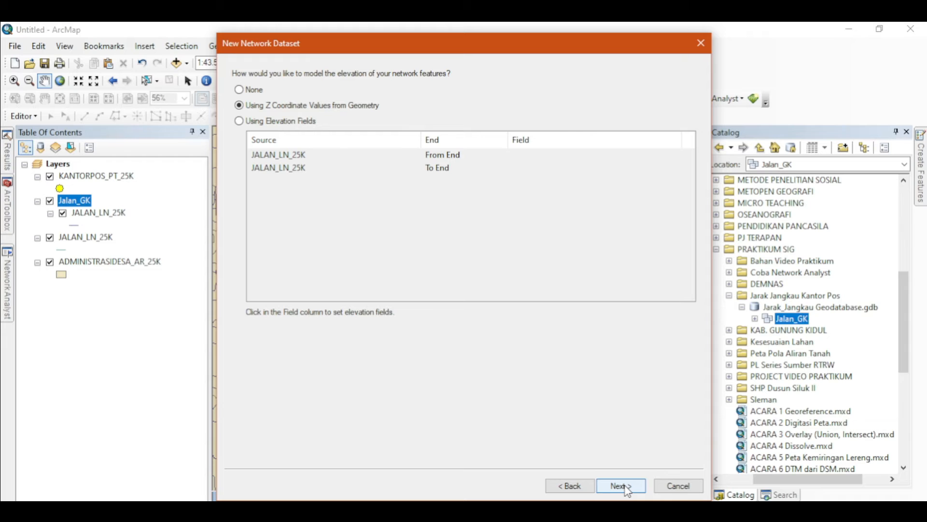
click(627, 488)
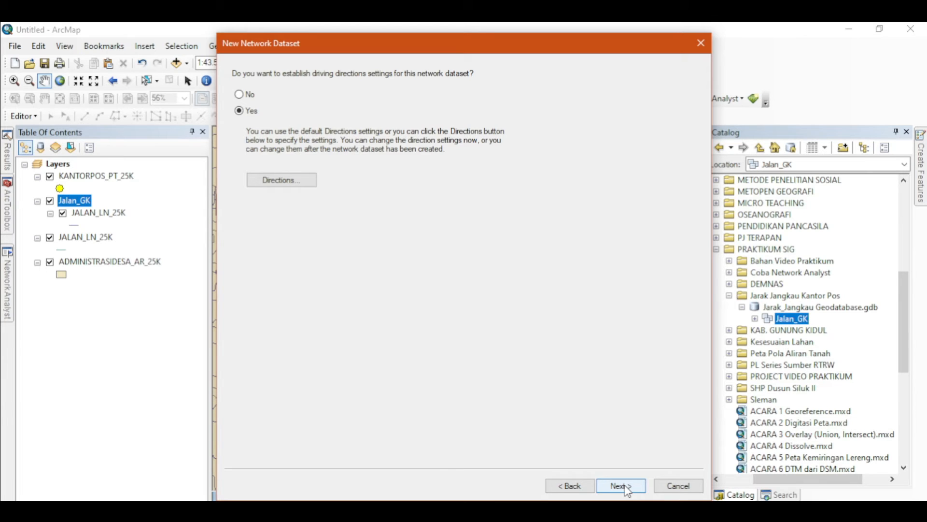
click(626, 487)
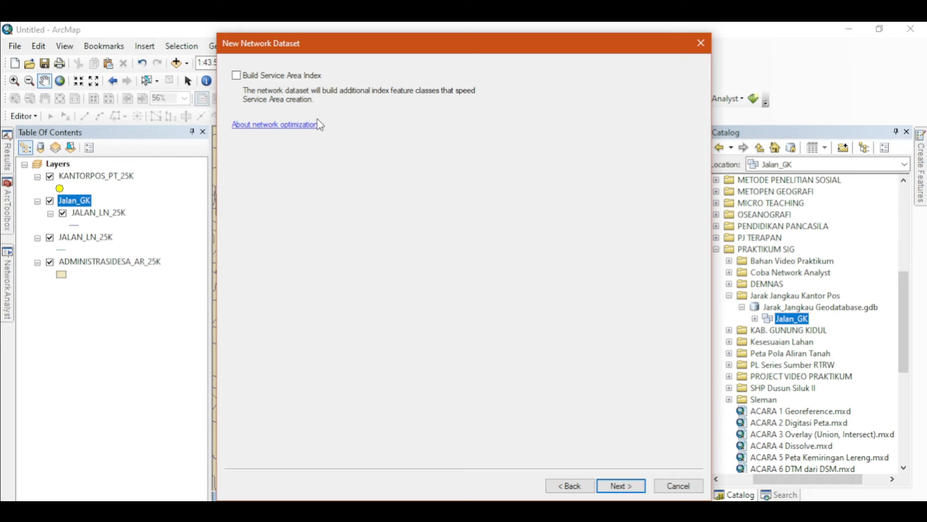
click(635, 489)
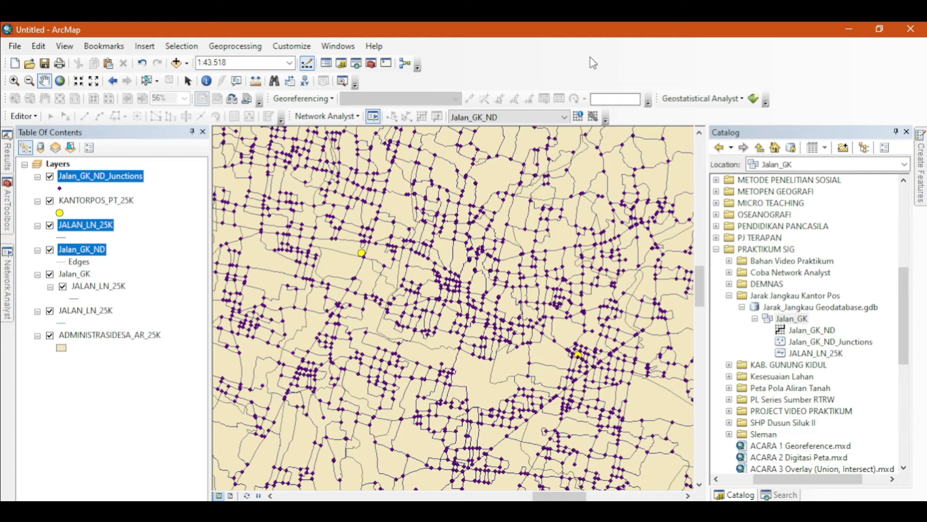
- Check in the Extensions dialog that Network Analyst is enabled
click(292, 46)
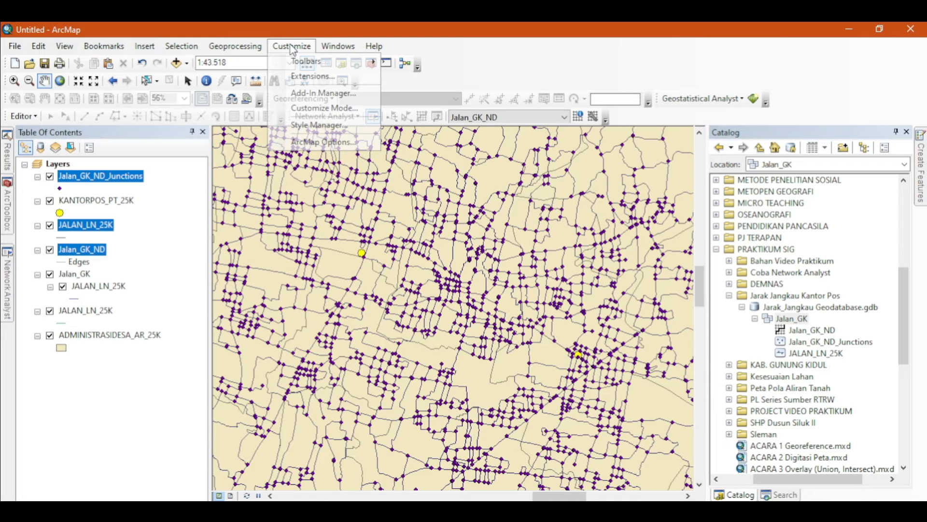
click(312, 76)
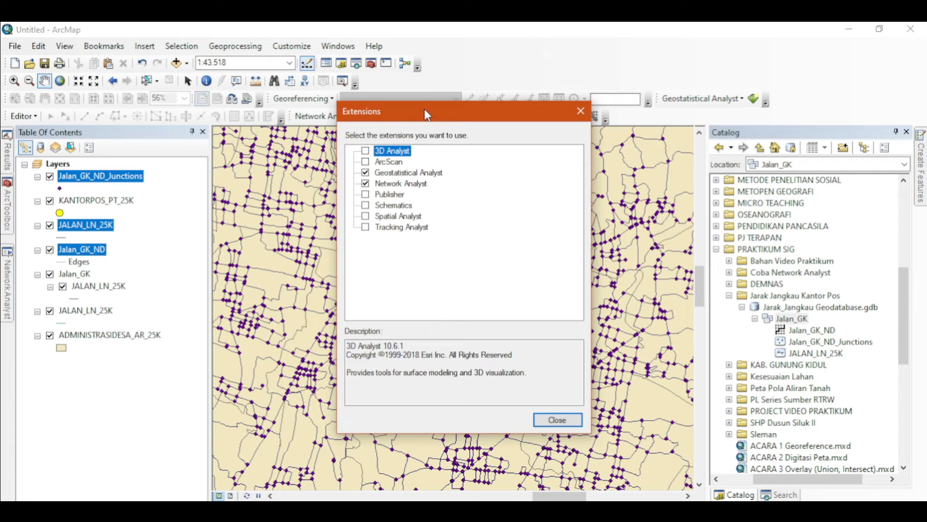
drag(424, 109, 434, 114)
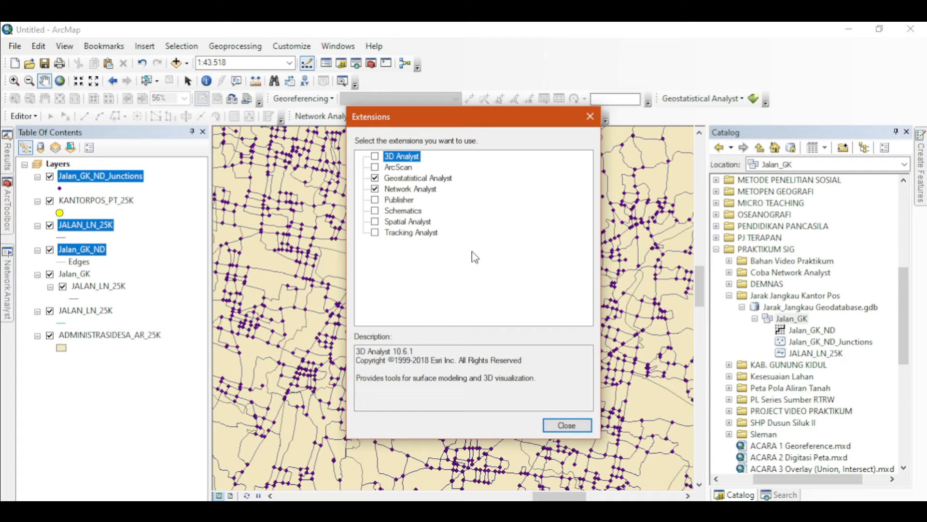
click(568, 425)
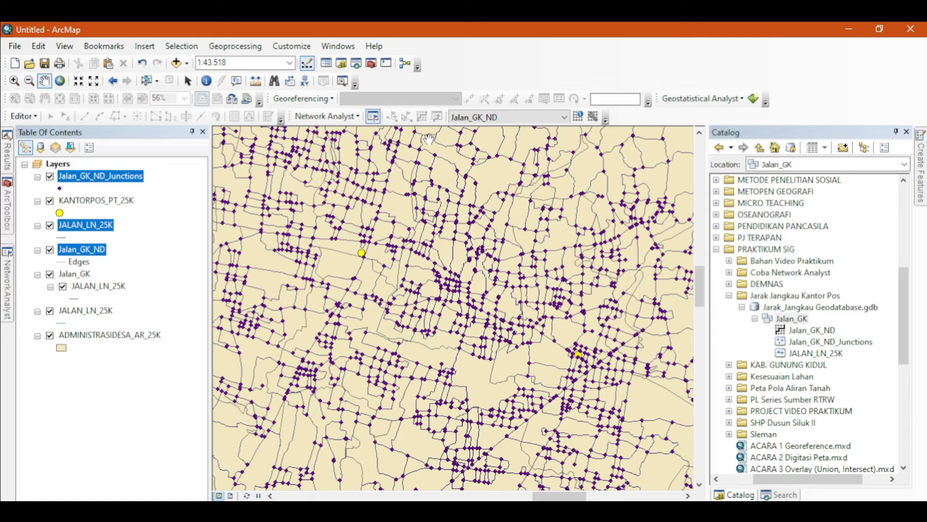
- Create a new Service Area analysis layer and open the Network Analyst window
click(358, 117)
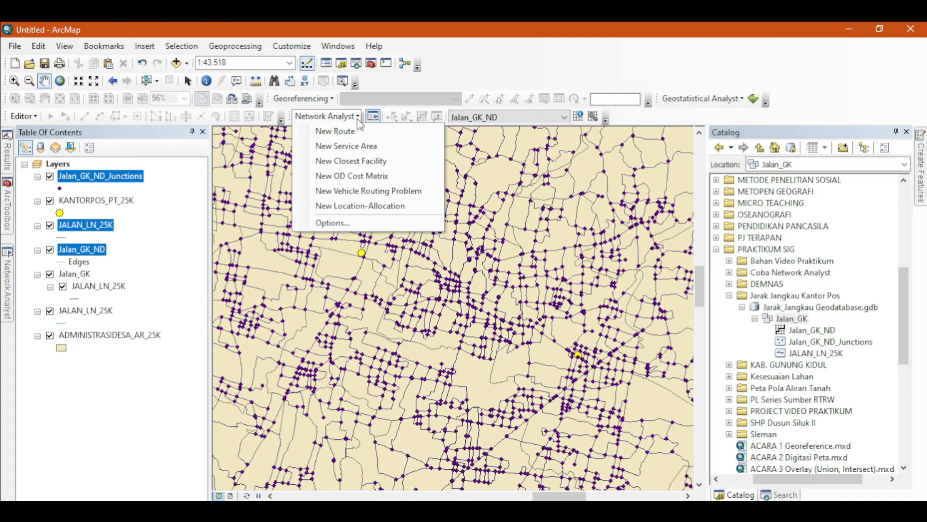
click(334, 146)
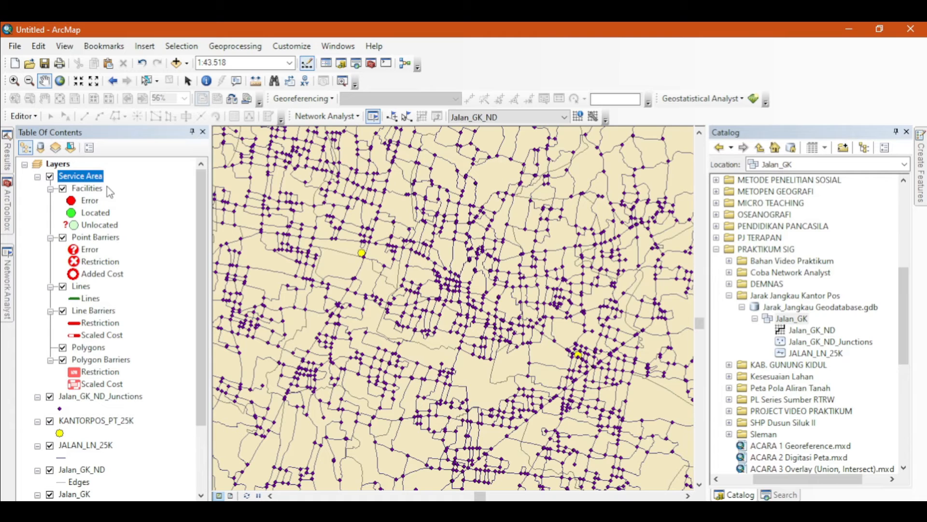
click(375, 119)
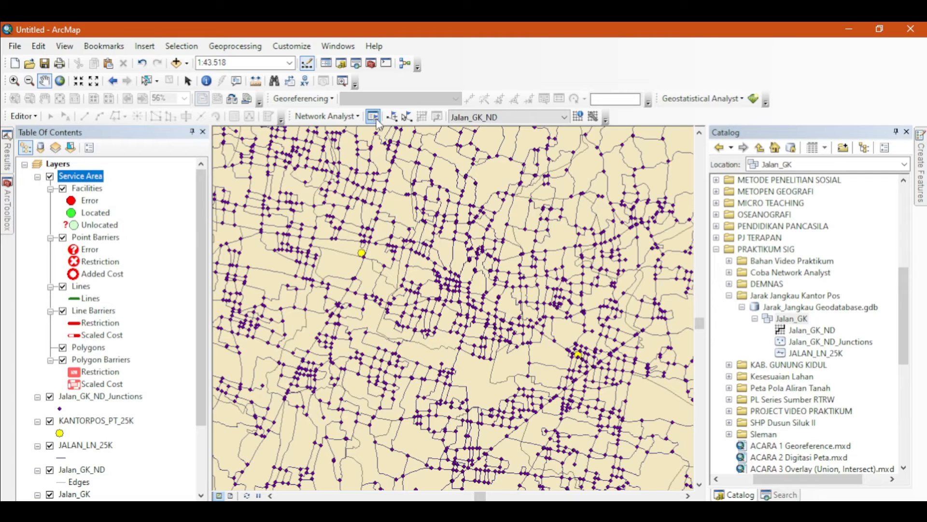
click(374, 117)
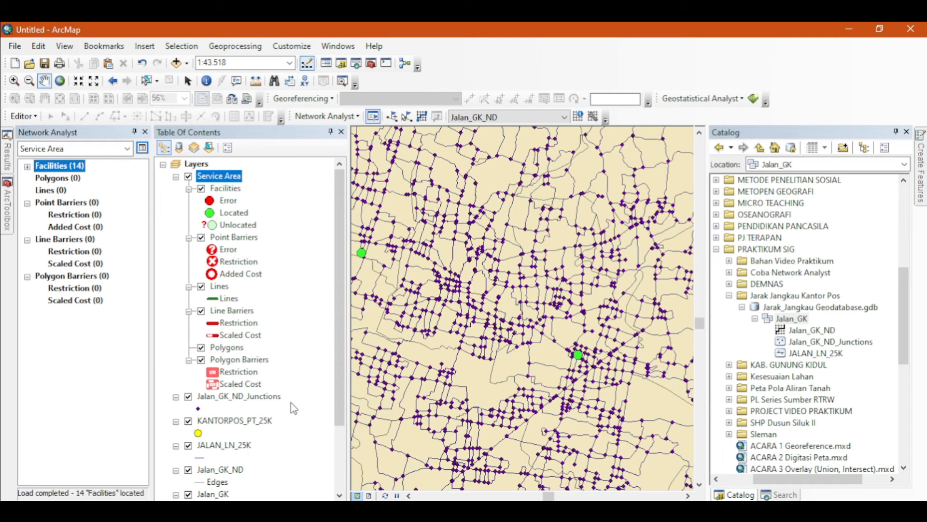
- Enable the Length accumulation attribute in the Service Area layer's properties
right_click(224, 181)
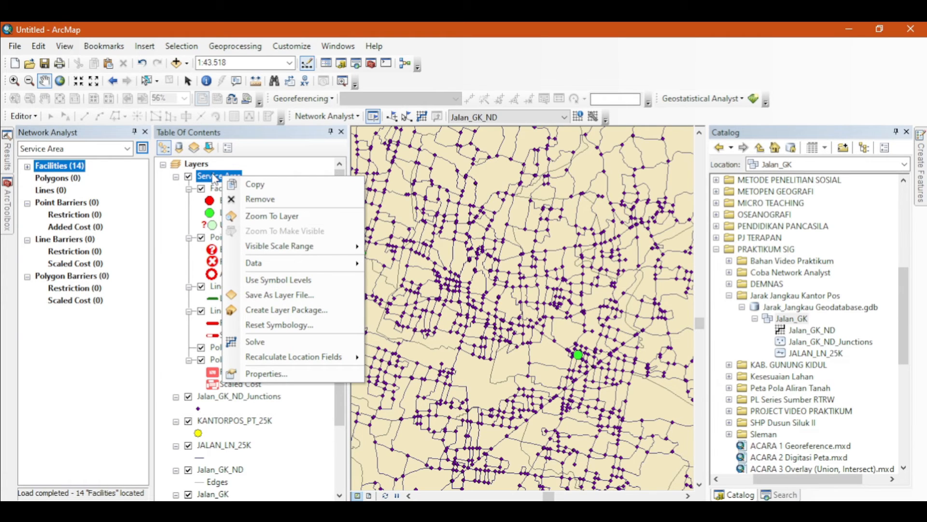
click(279, 382)
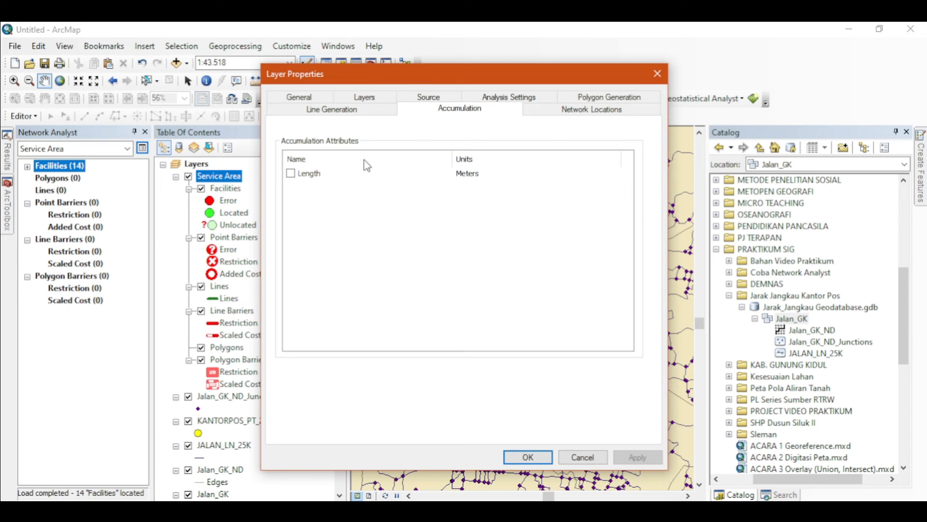
click(291, 173)
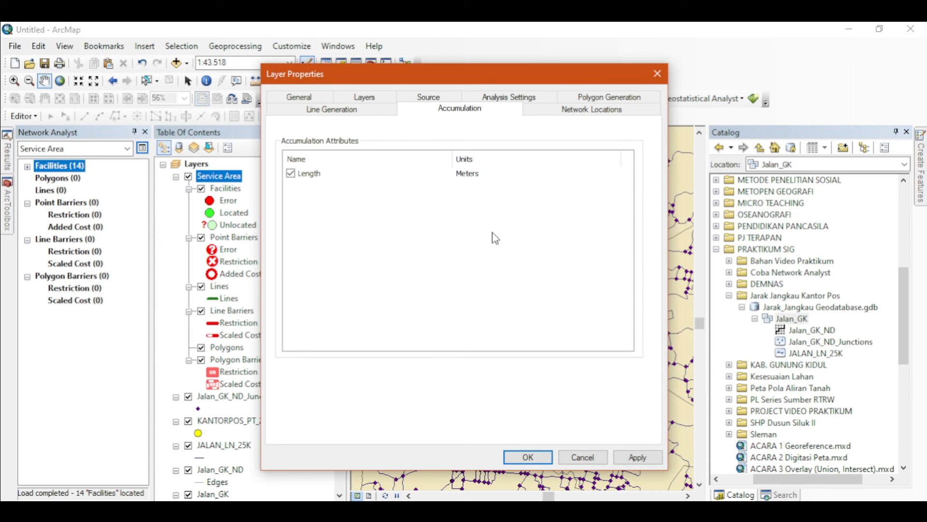
click(543, 459)
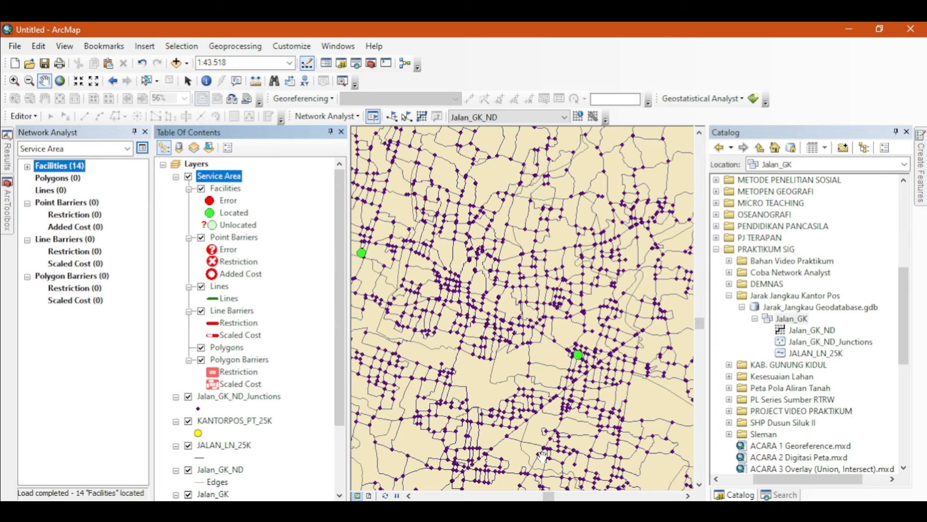
right_click(236, 175)
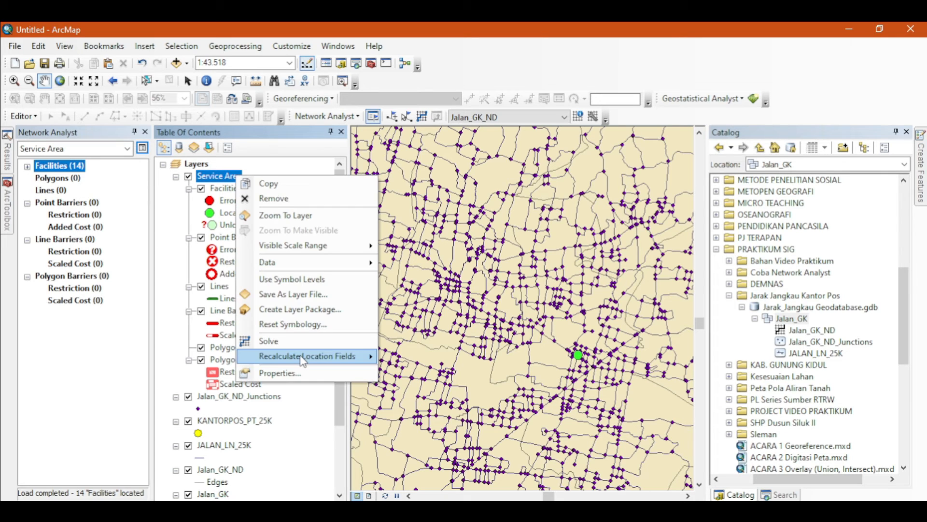
click(303, 380)
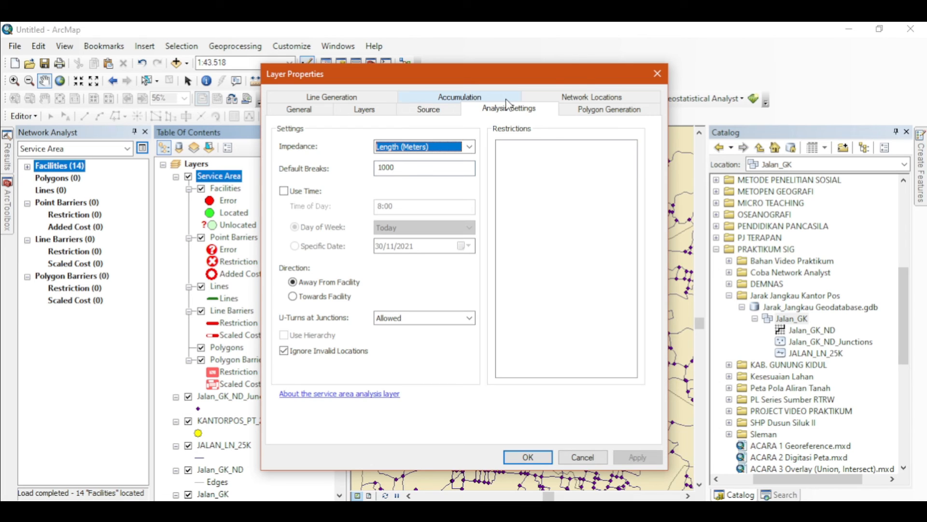
click(402, 169)
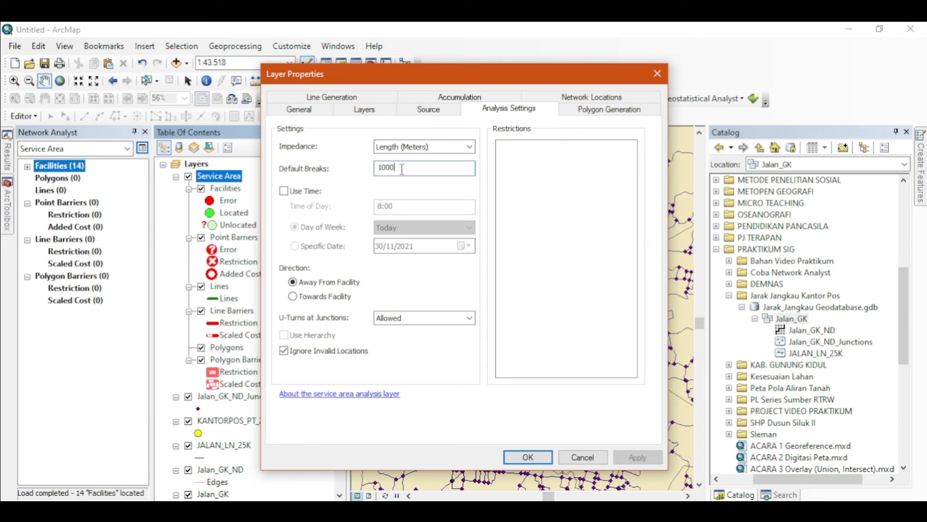
key(BackSpace)
key(BackSpace)
key(BackSpace)
key(BackSpace)
text(800 )
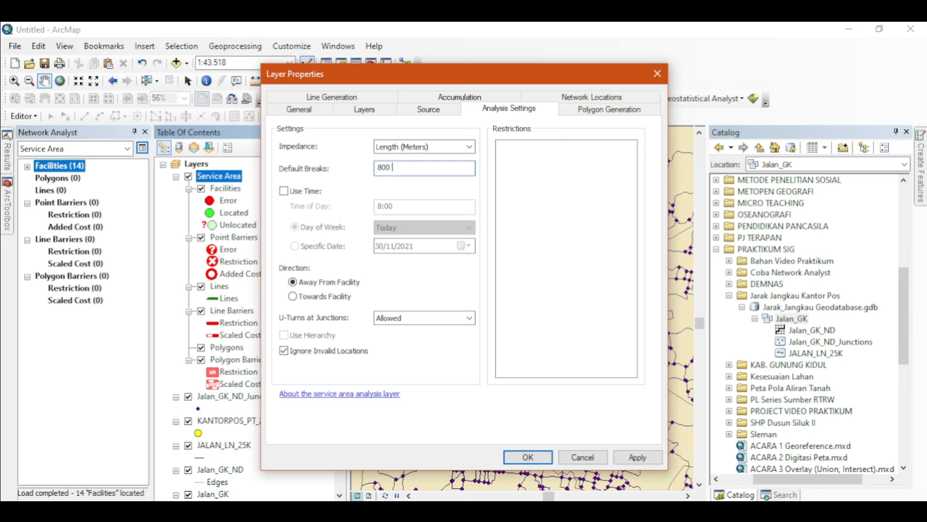
text(1000 2)
text(000)
click(535, 458)
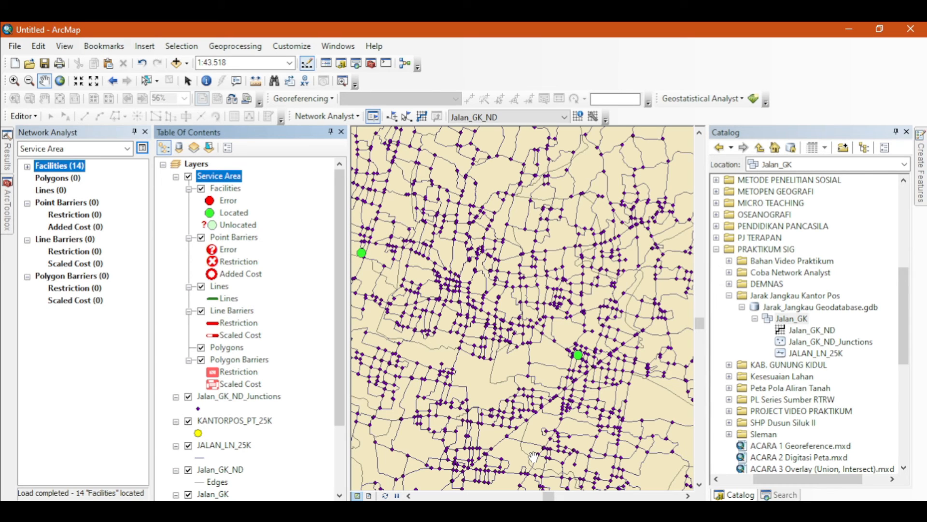
- Solve the service area analysis
click(423, 117)
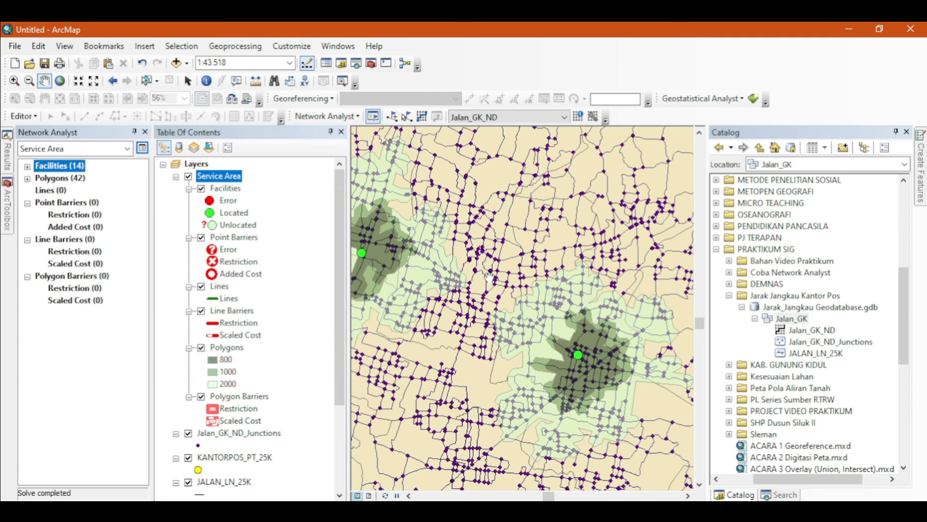
drag(489, 278, 527, 276)
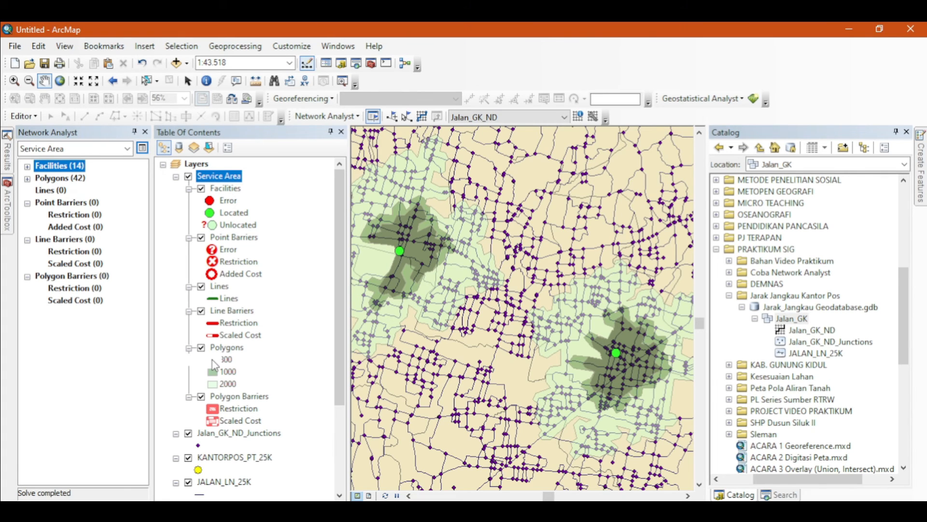
- Change the symbol of the 1000 service area polygons to Yellow
click(212, 371)
drag(505, 246, 505, 253)
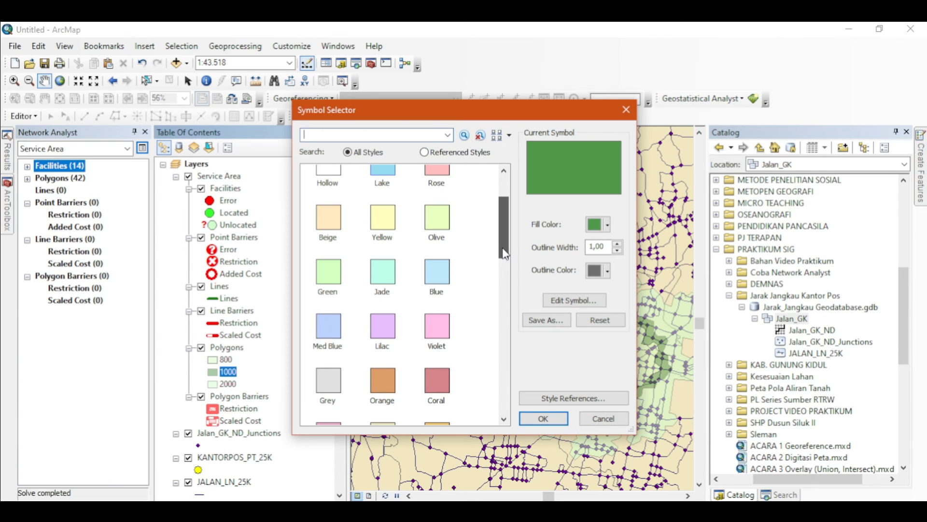
click(383, 219)
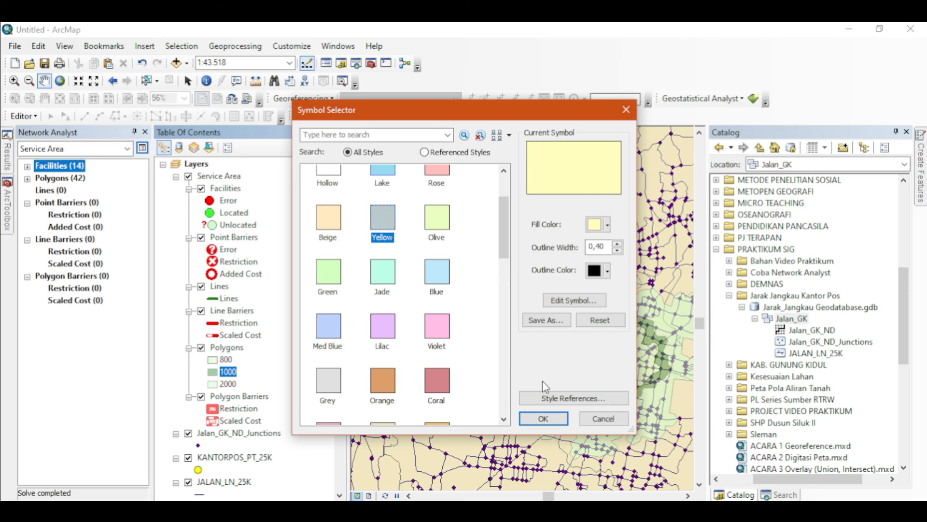
key(Return)
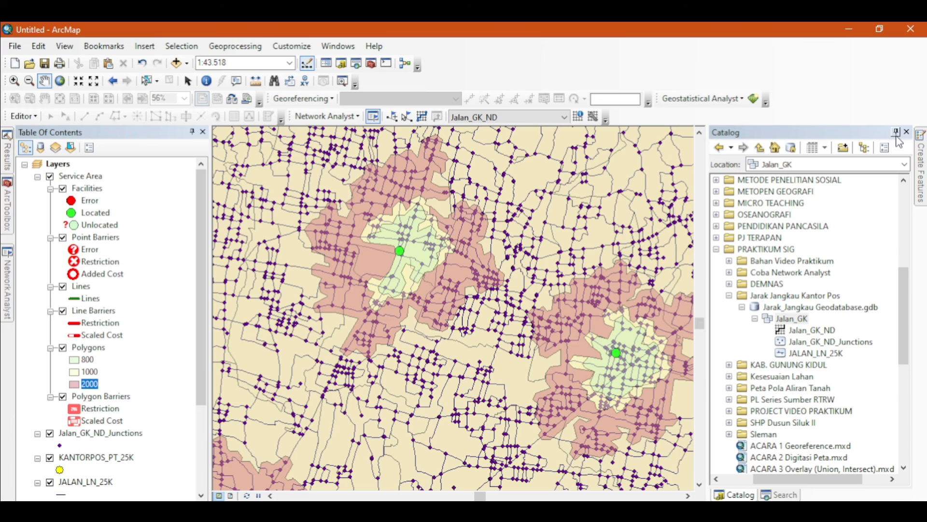
- Hide the Catalog window and zoom to the full extent to view all post office service areas
click(897, 133)
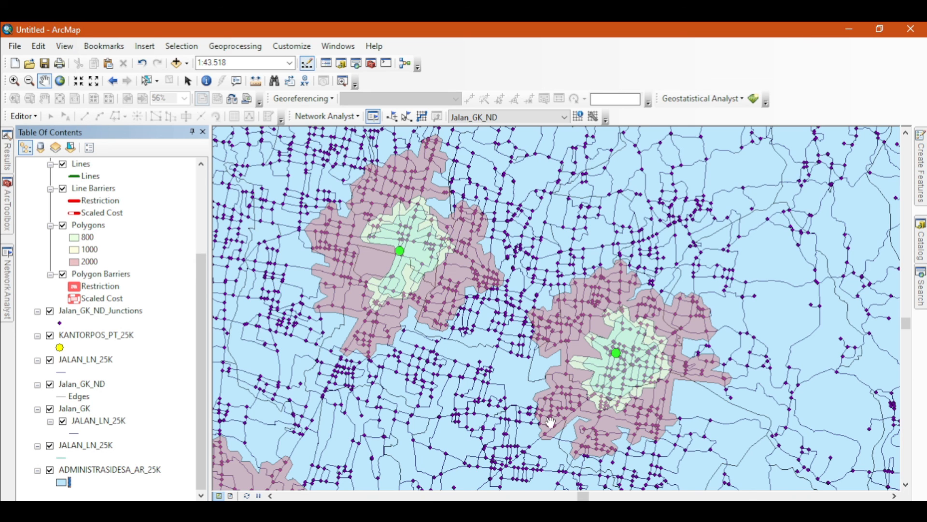
click(60, 81)
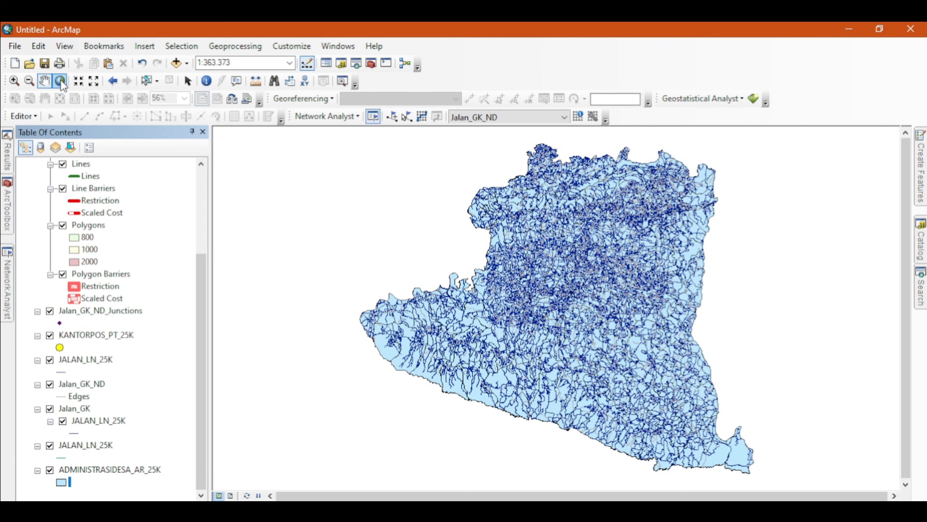
click(203, 197)
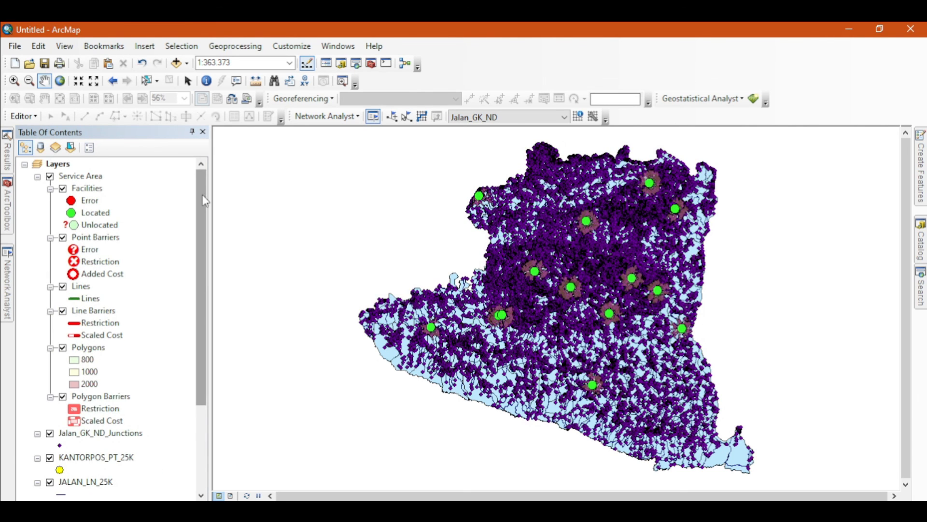